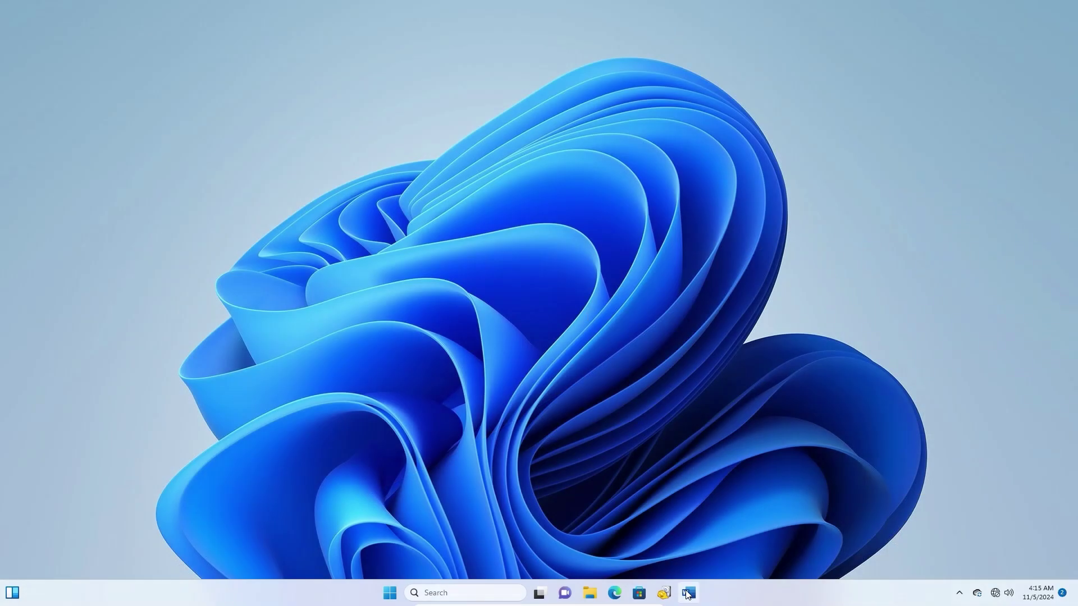
- Open the unsaved Very important document from Recover Unsaved Documents and save it into Documents
{"action": "left_click", "coordinate": [688, 593]}
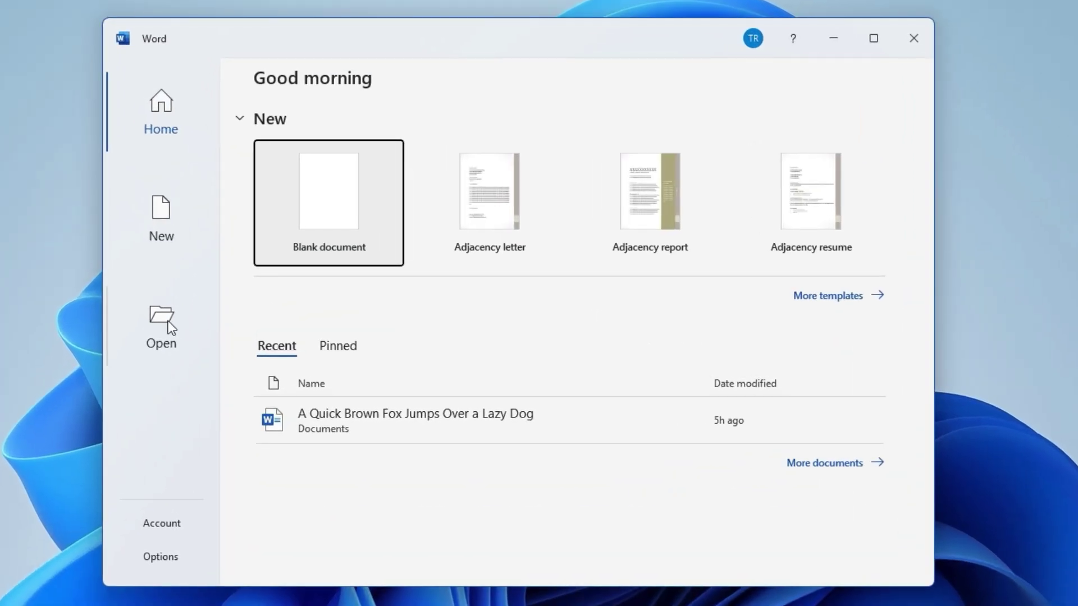
{"action": "left_click", "coordinate": [168, 321]}
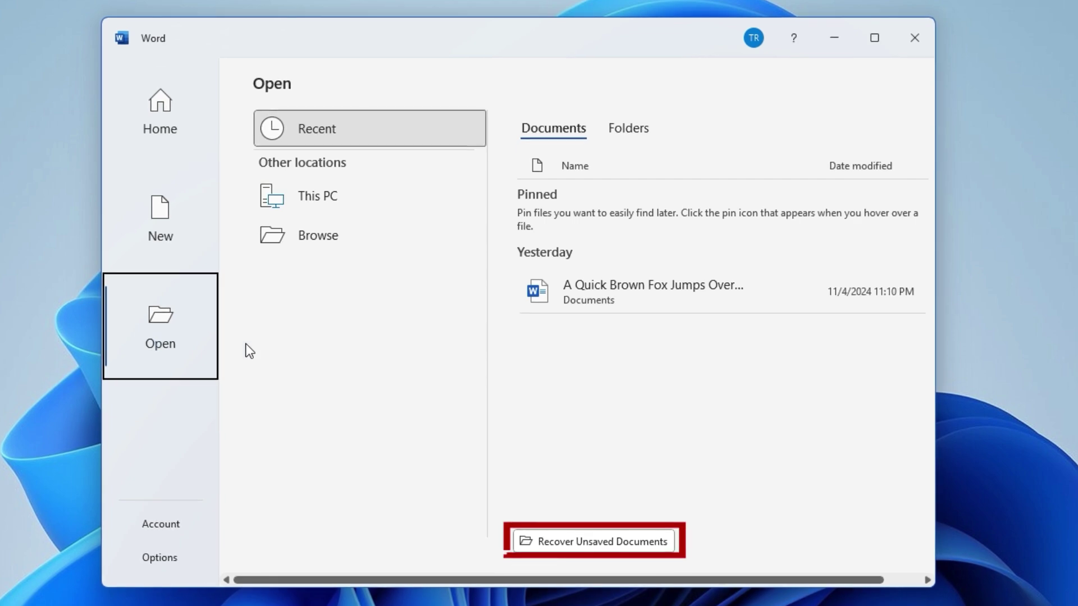
{"action": "left_click", "coordinate": [567, 540]}
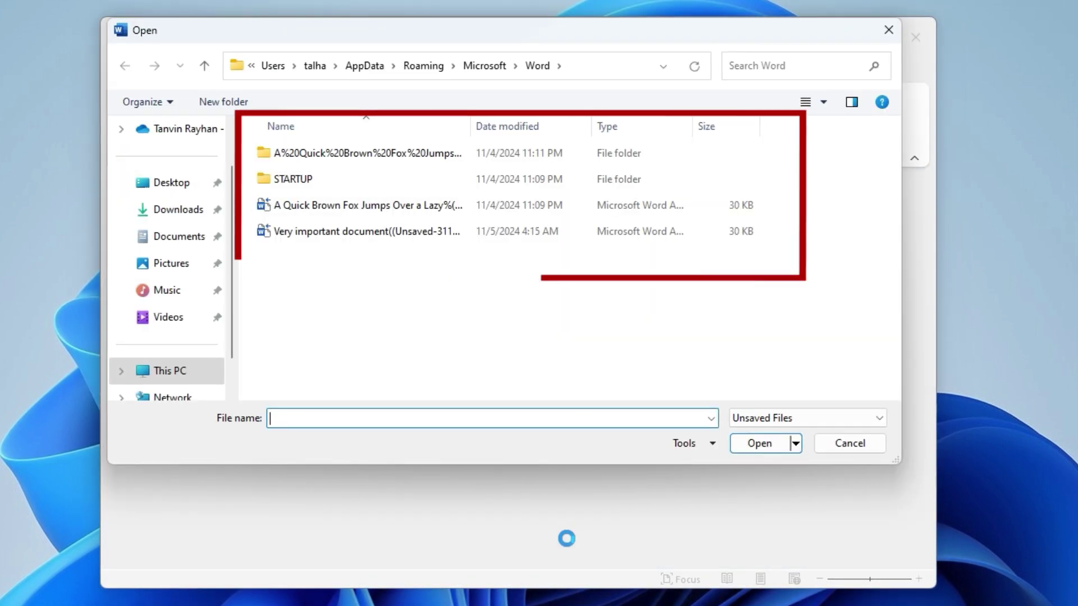
{"action": "double_click", "coordinate": [375, 231]}
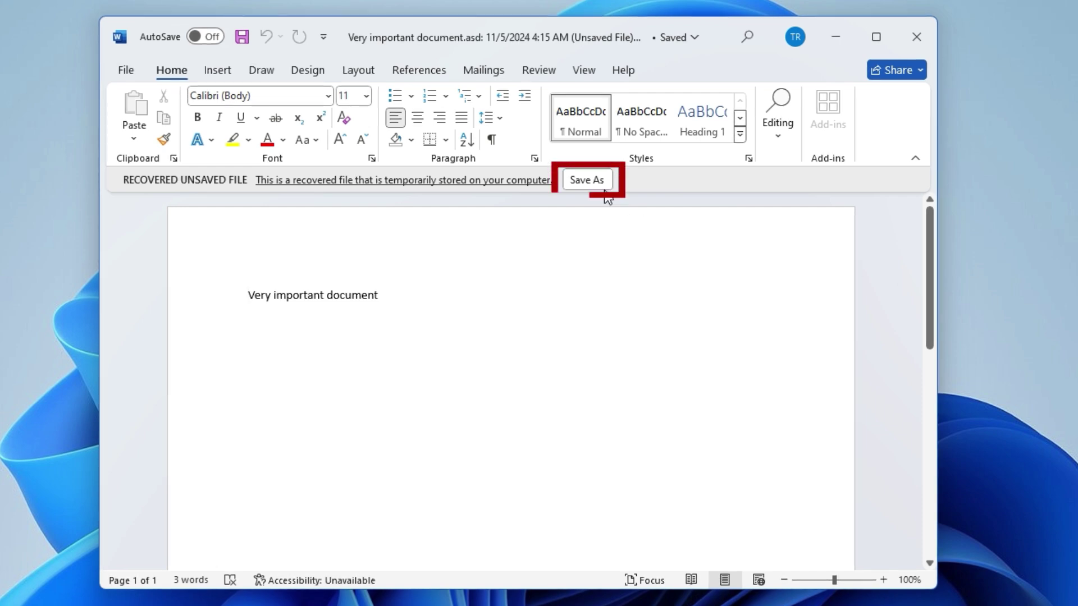
{"action": "left_click", "coordinate": [586, 180]}
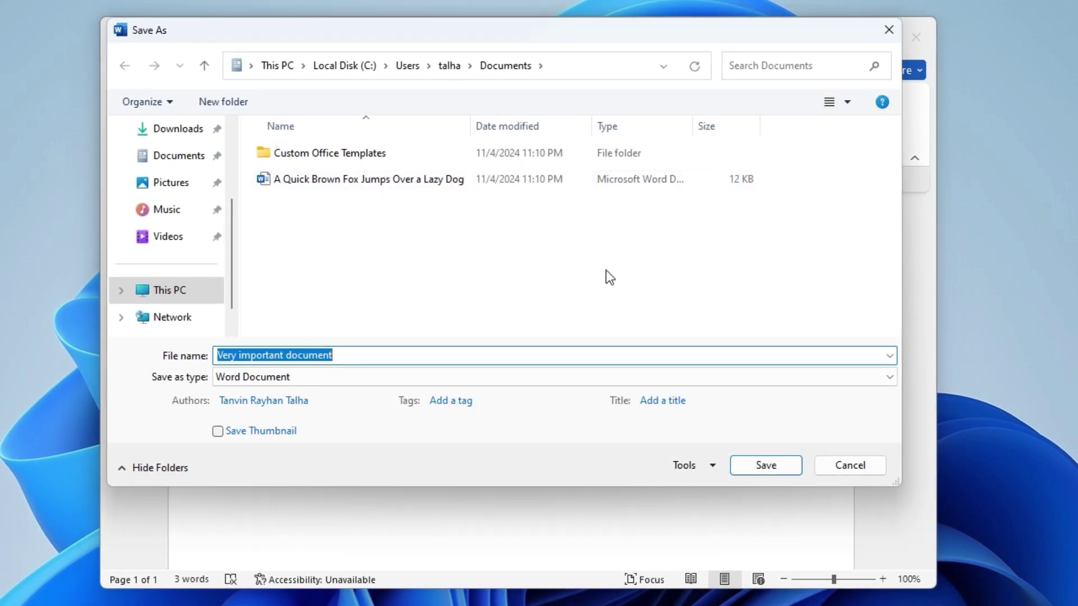
{"action": "left_click", "coordinate": [758, 464]}
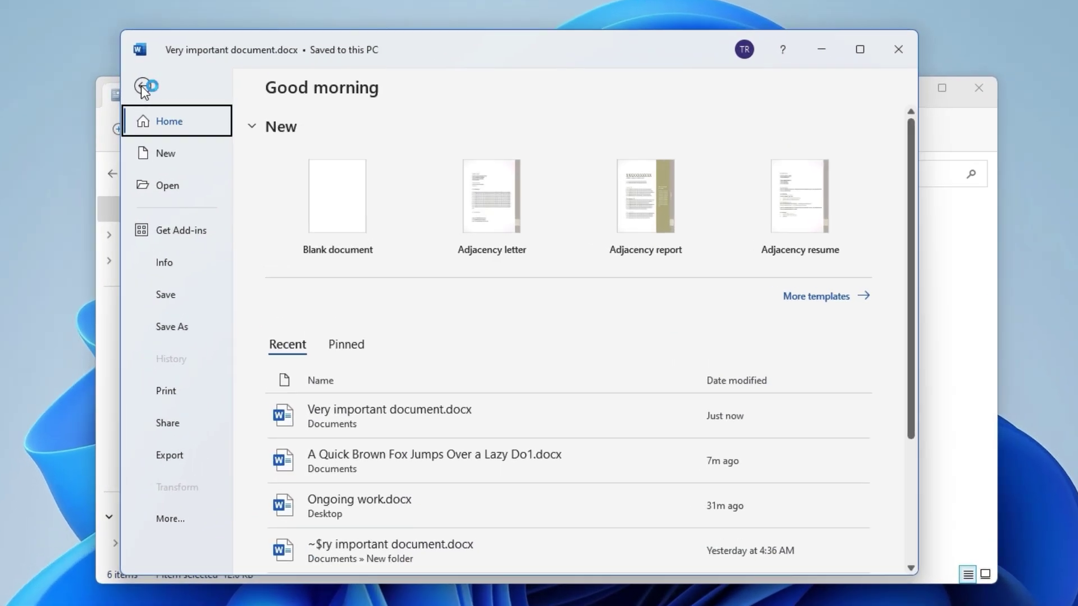
- Open the autosaved 4:19 AM version of Very important document from the Info page
{"action": "left_click", "coordinate": [180, 263]}
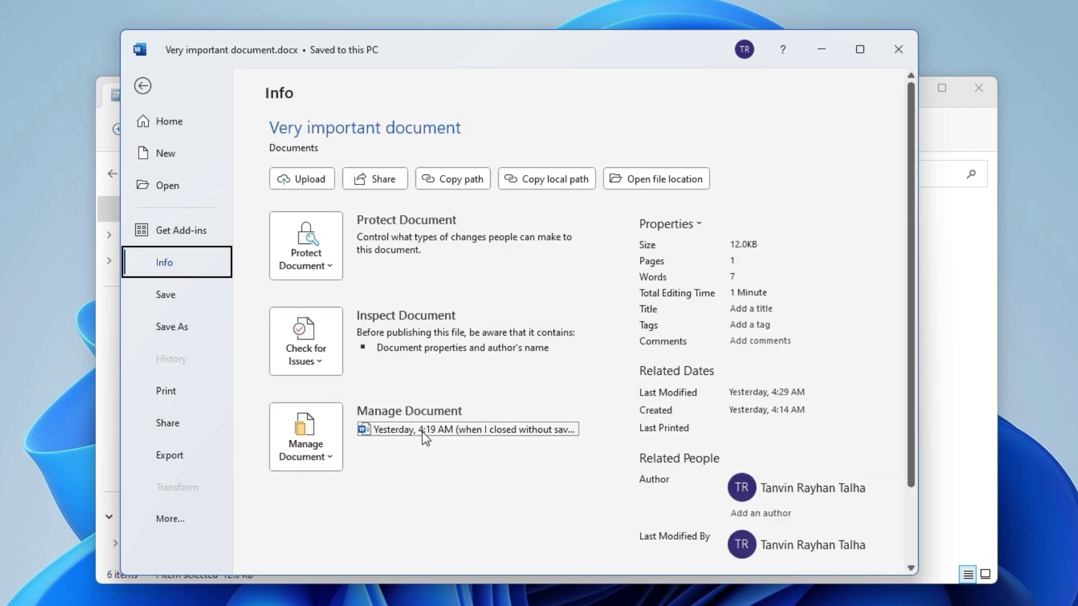
{"action": "left_click", "coordinate": [423, 433]}
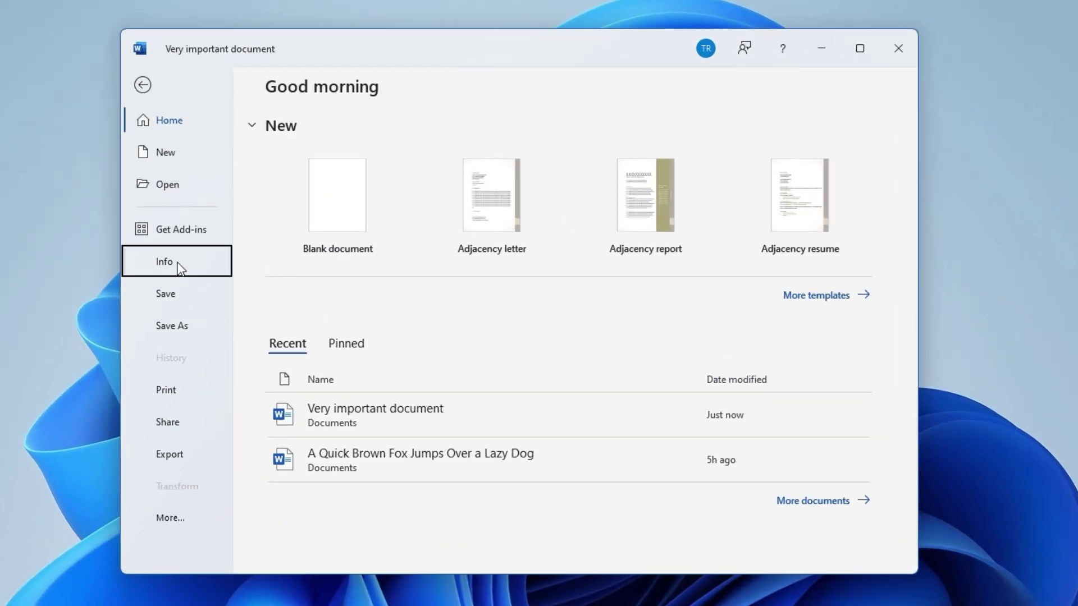
- Open the unsaved A Quick Brown Fox document via Manage Document and save it as a regular file
{"action": "left_click", "coordinate": [179, 268]}
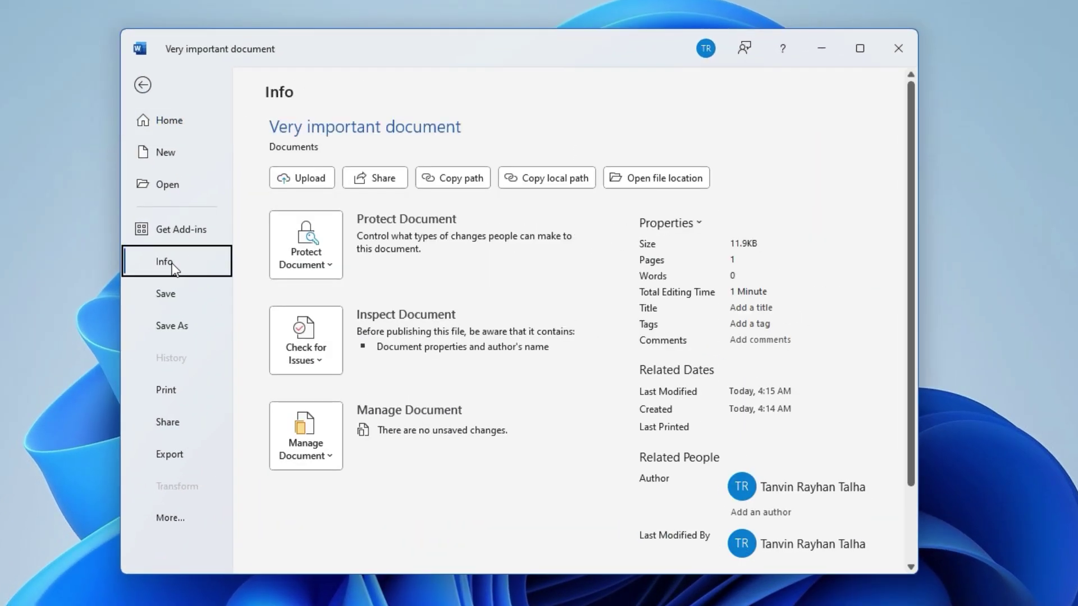
{"action": "left_click", "coordinate": [318, 459]}
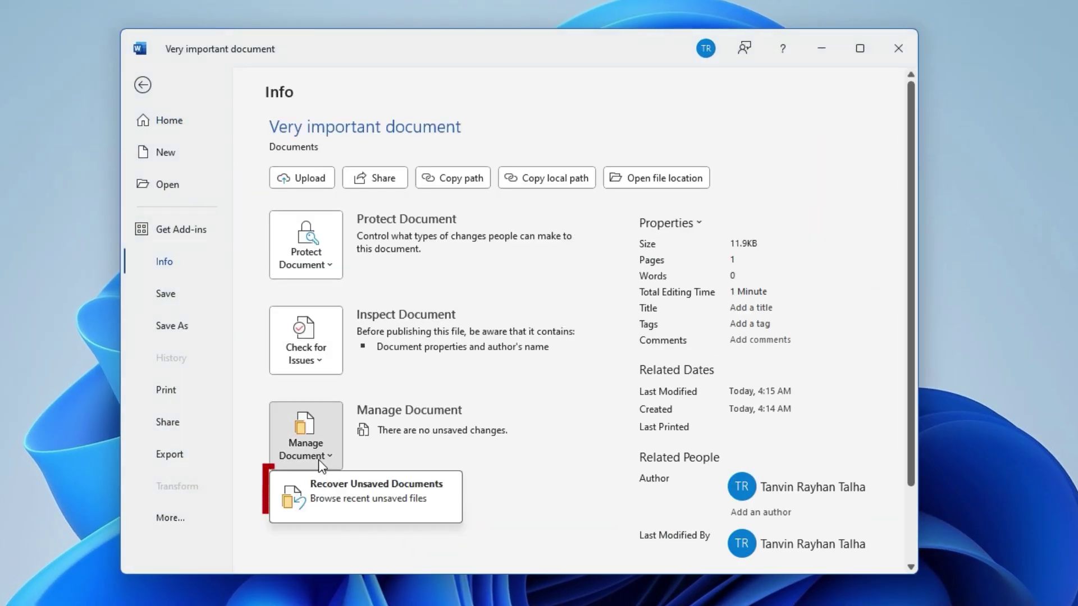
{"action": "left_click", "coordinate": [379, 499]}
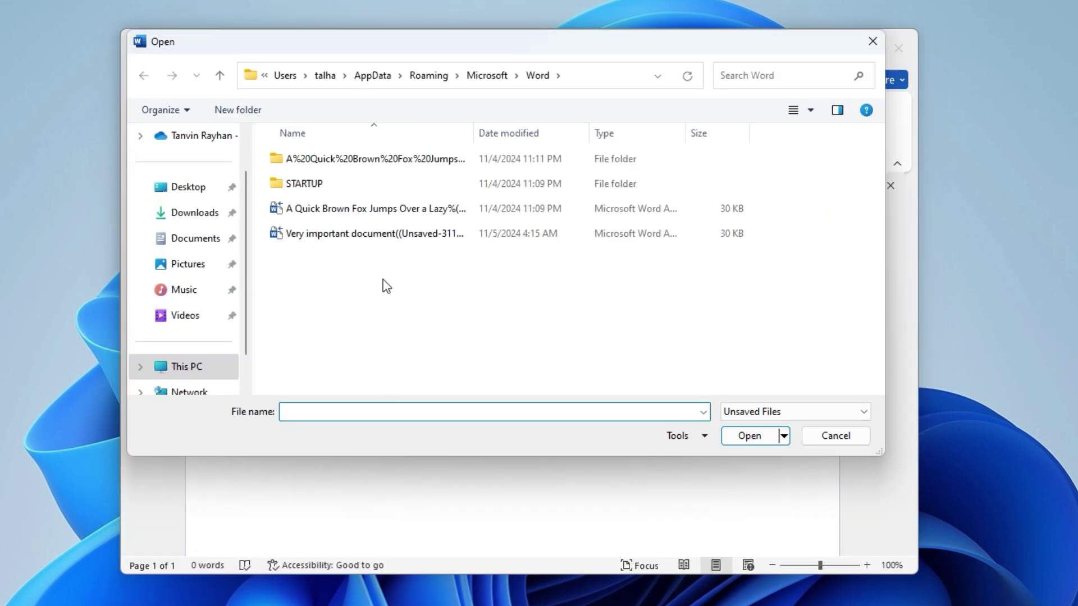
{"action": "double_click", "coordinate": [387, 212]}
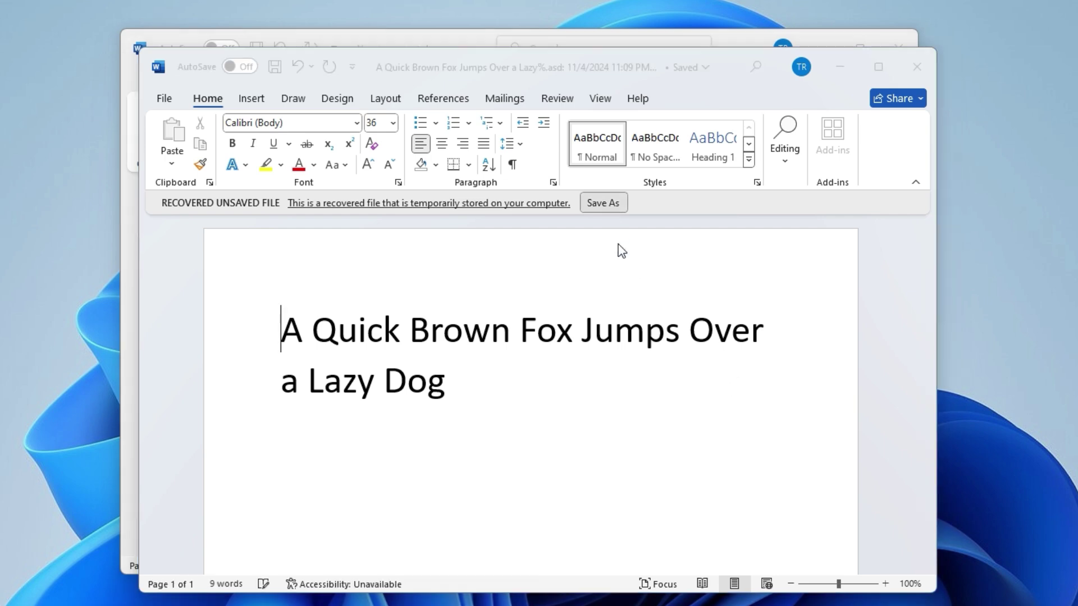
{"action": "left_click", "coordinate": [603, 202]}
{"action": "left_click", "coordinate": [767, 477]}
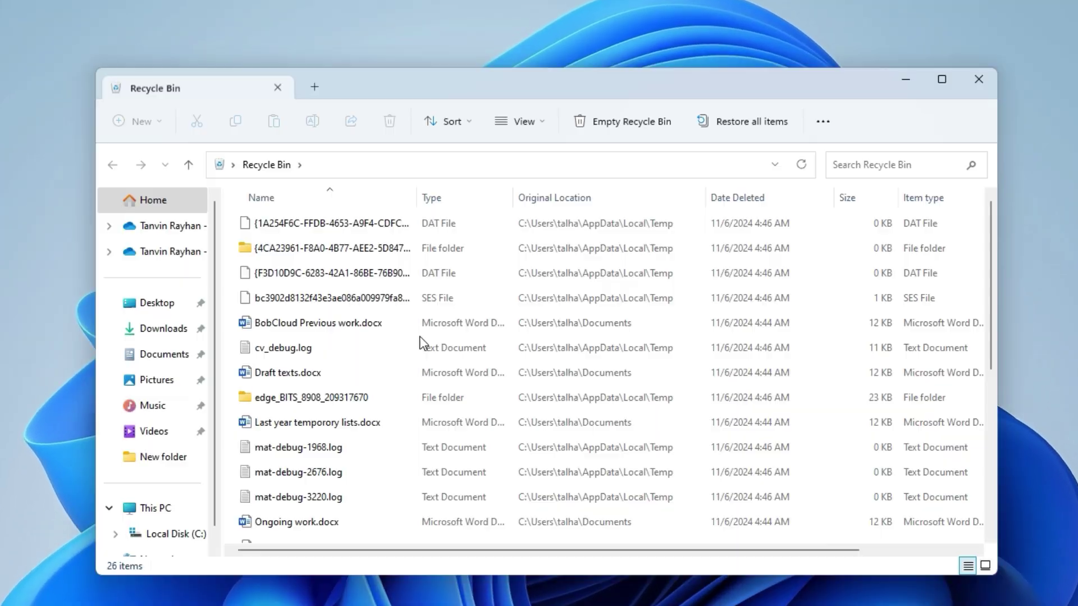
- Sort the Recycle Bin by type, drag Ongoing work.docx onto the desktop and open it in Word
{"action": "left_click", "coordinate": [484, 203]}
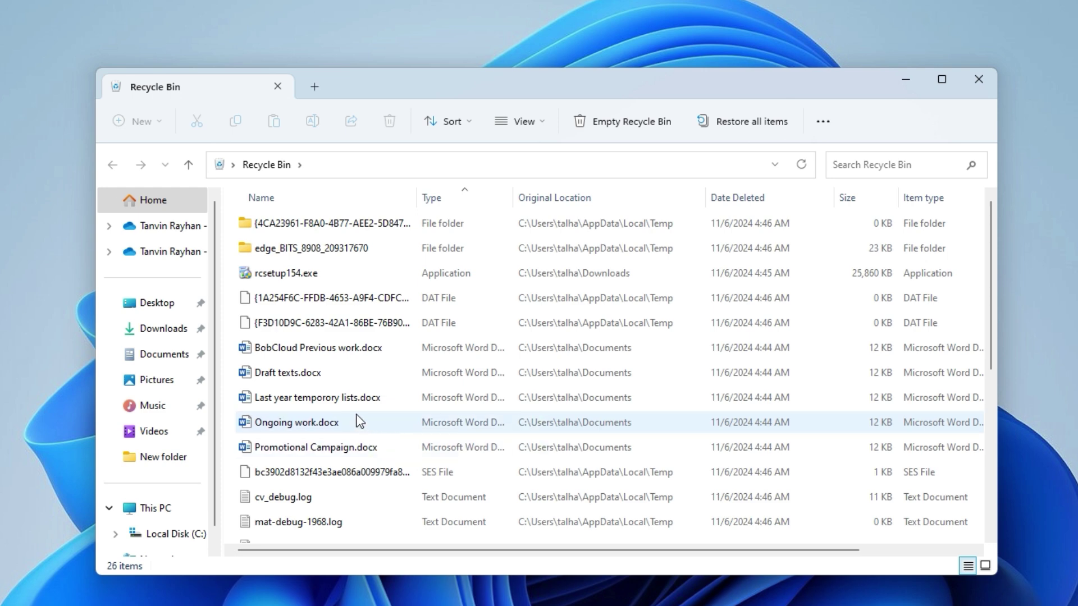
{"action": "left_click", "coordinate": [315, 424]}
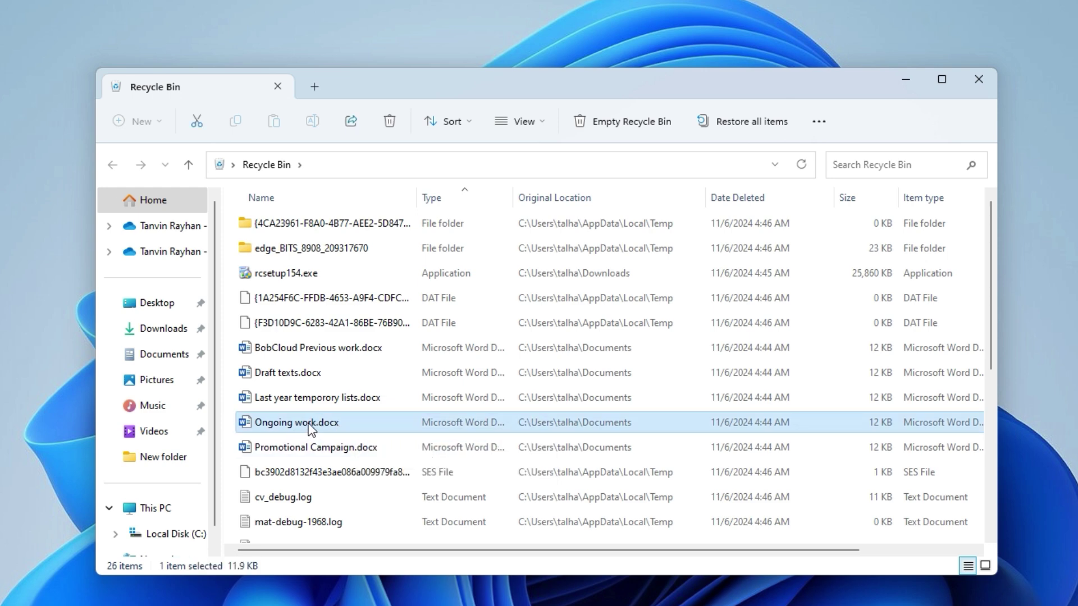
{"action": "right_click", "coordinate": [309, 425]}
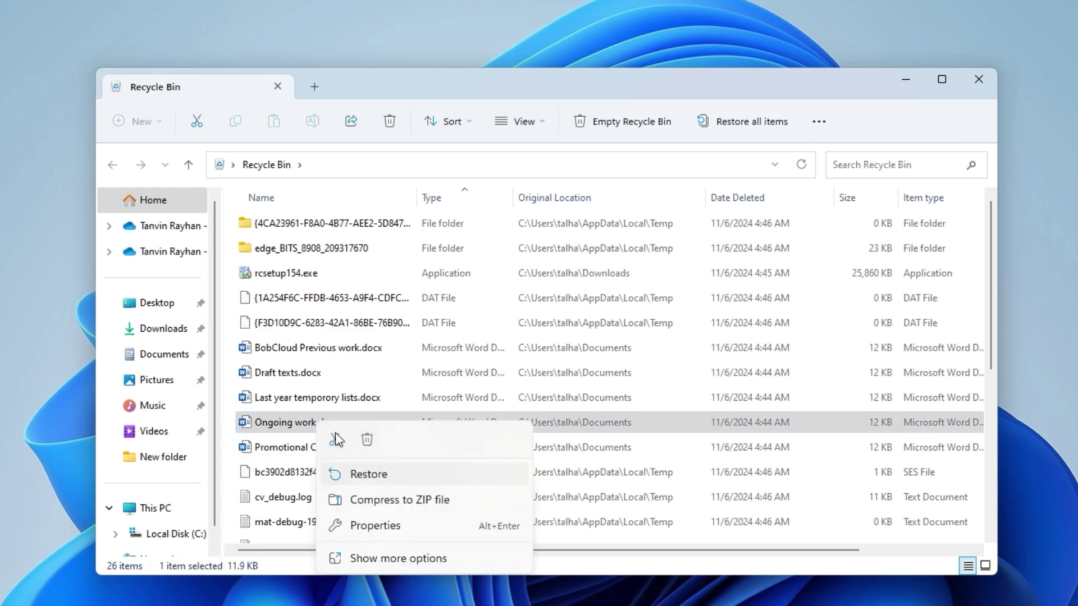
{"action": "left_click", "coordinate": [312, 430]}
{"action": "left_click_drag", "start_coordinate": [115, 431], "coordinate": [72, 433]}
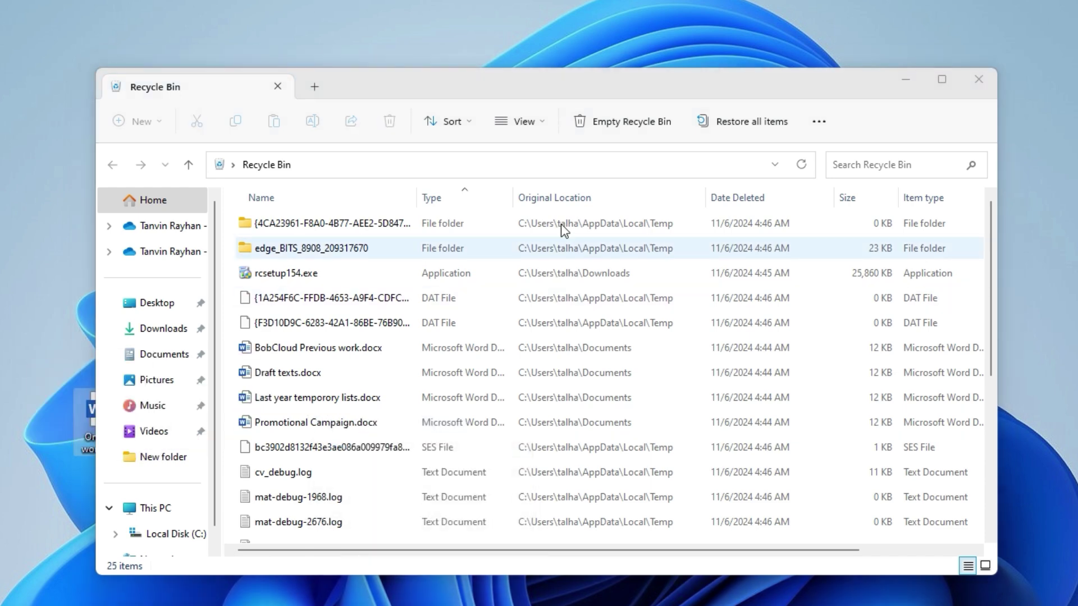
{"action": "key", "text": "alt+F4"}
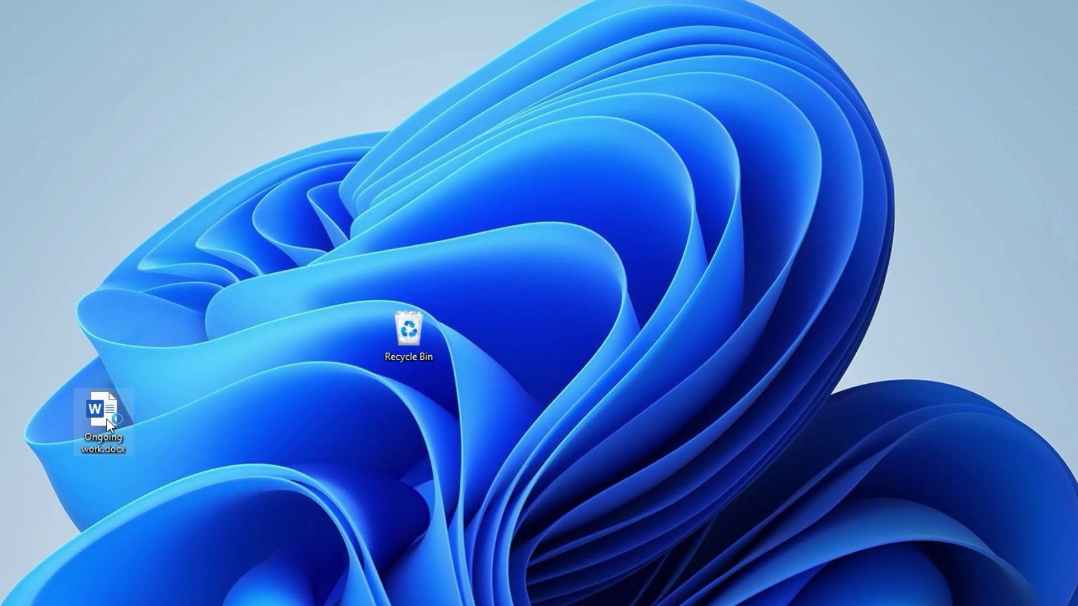
{"action": "double_click", "coordinate": [107, 419]}
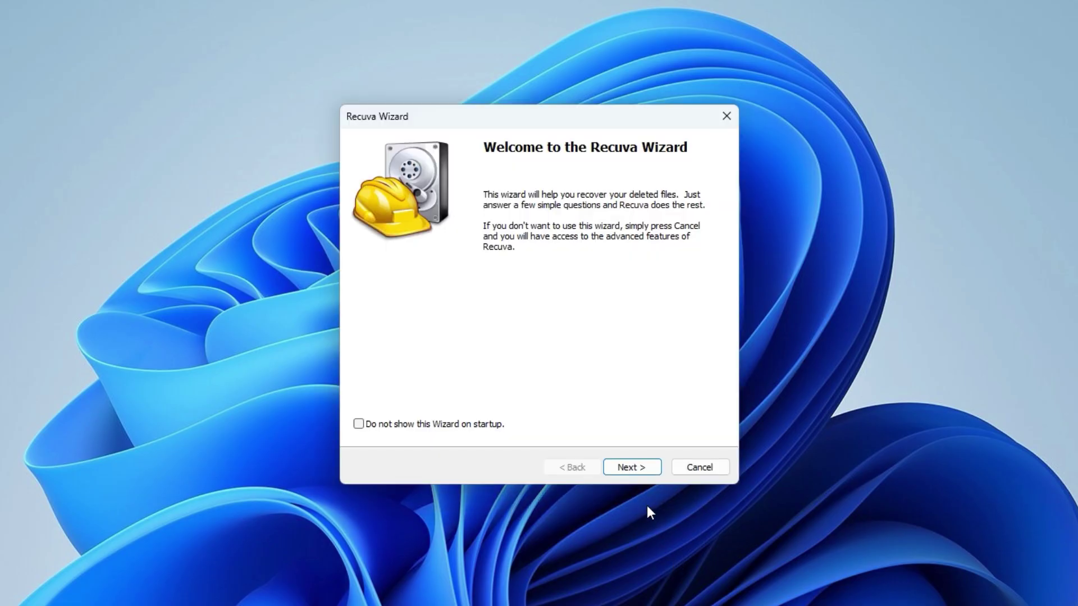
- Set the Recuva Wizard to search the Documents folder for office documents and start the scan
{"action": "left_click", "coordinate": [632, 467]}
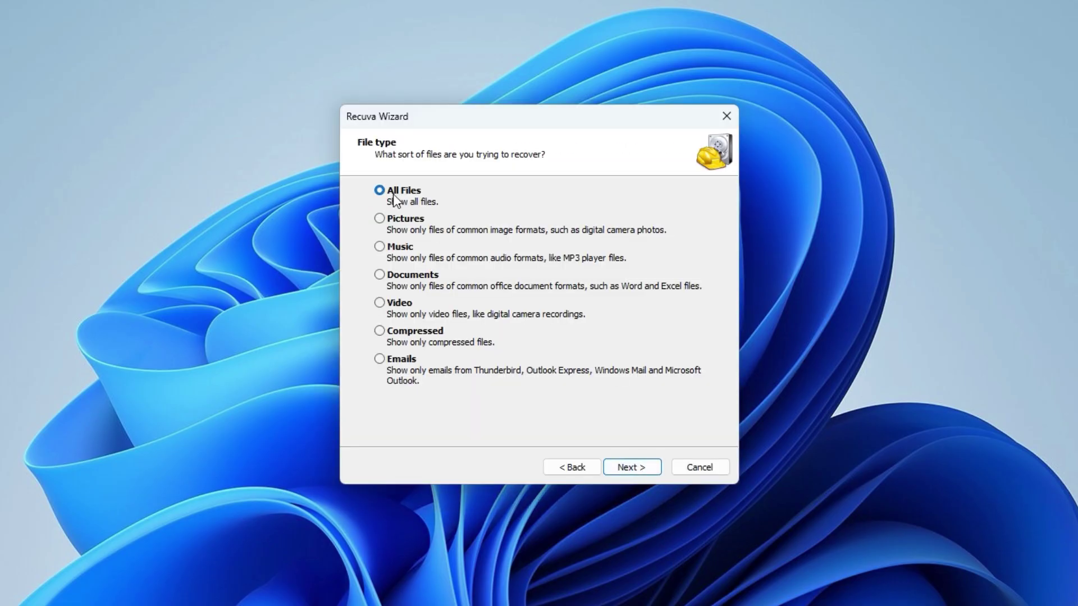
{"action": "left_click", "coordinate": [428, 277]}
{"action": "left_click", "coordinate": [645, 471]}
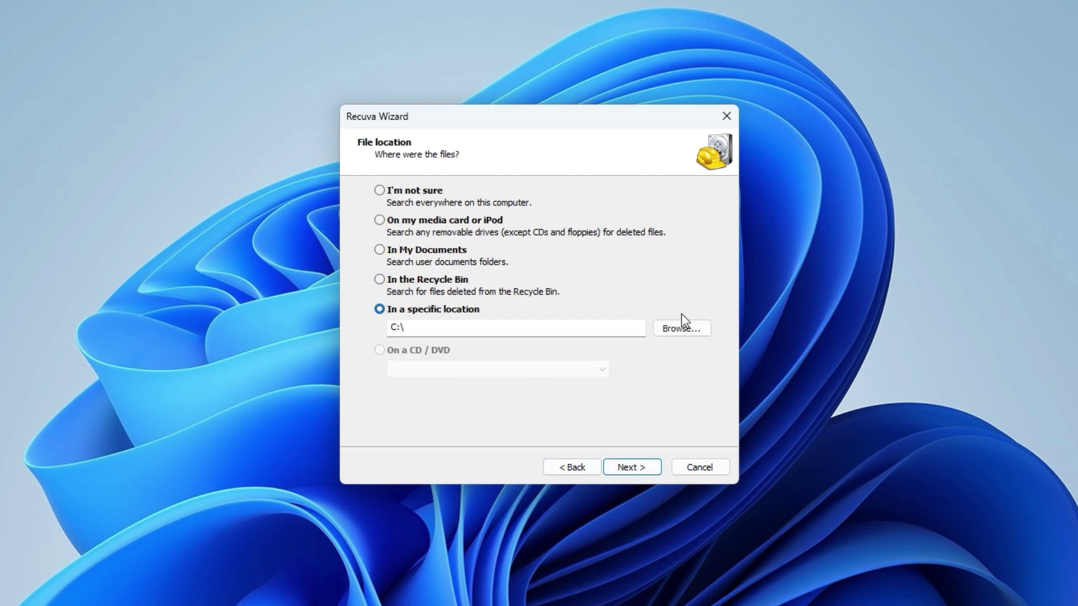
{"action": "left_click", "coordinate": [690, 331]}
{"action": "scroll", "coordinate": [499, 300], "scroll_direction": "up", "scroll_amount": 2}
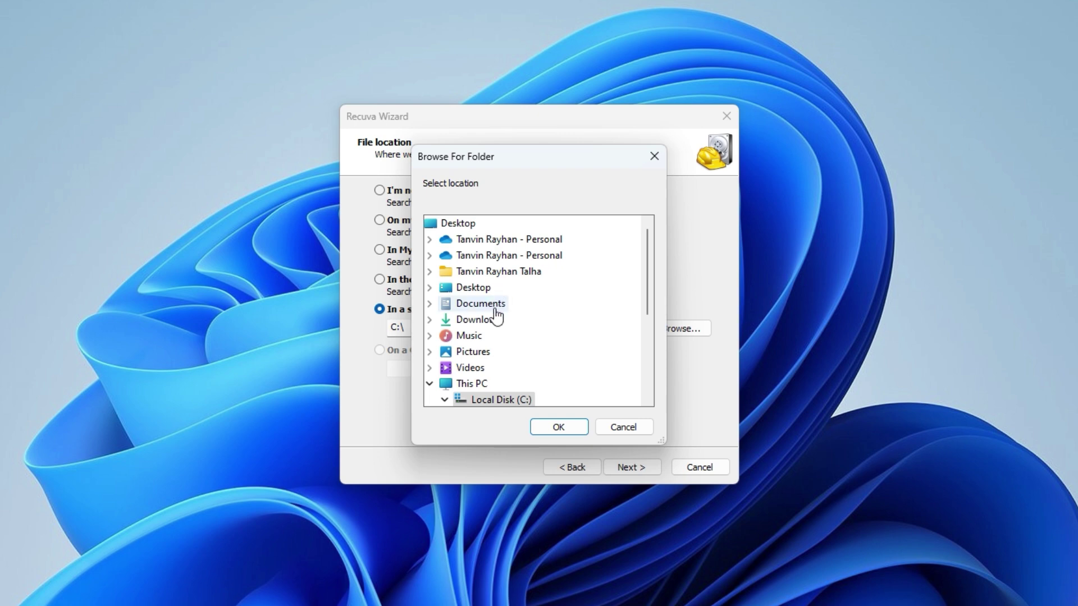
{"action": "scroll", "coordinate": [496, 310], "scroll_direction": "down", "scroll_amount": 1}
{"action": "double_click", "coordinate": [489, 258]}
{"action": "left_click", "coordinate": [552, 426]}
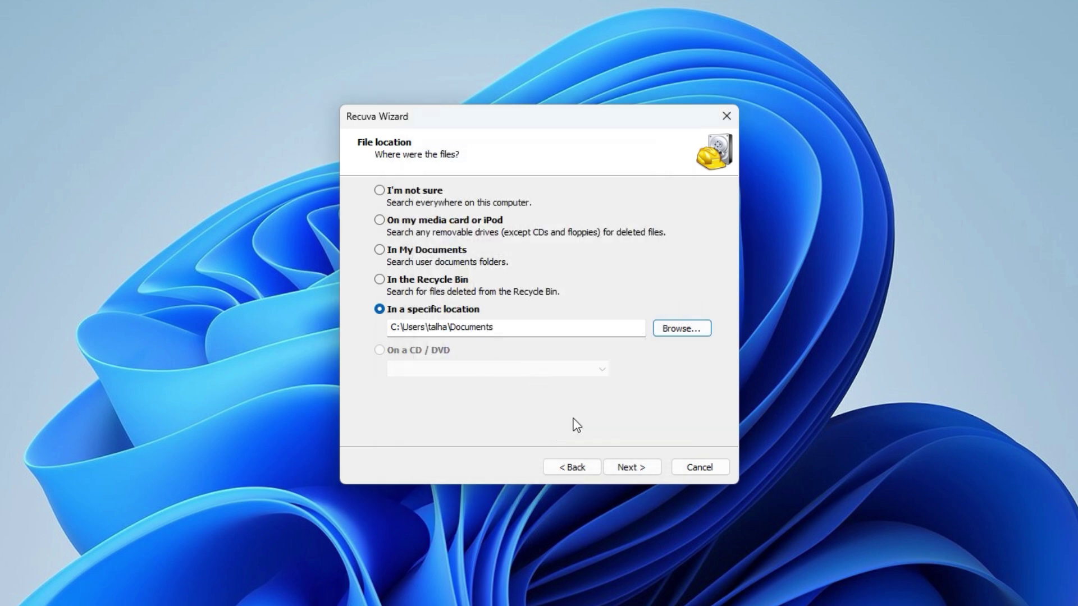
{"action": "left_click", "coordinate": [634, 468]}
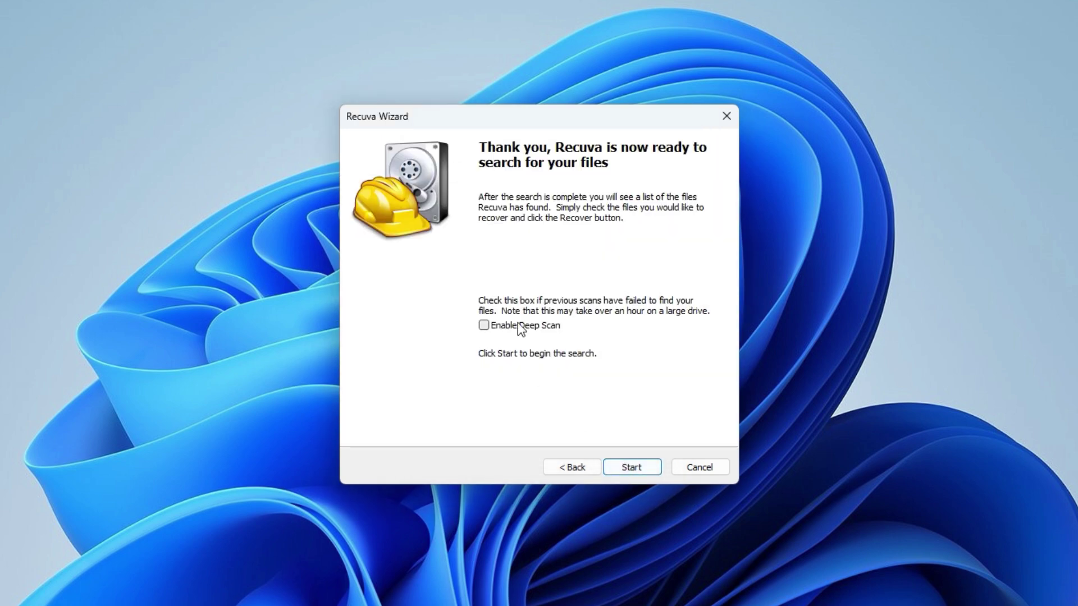
{"action": "left_click", "coordinate": [626, 471]}
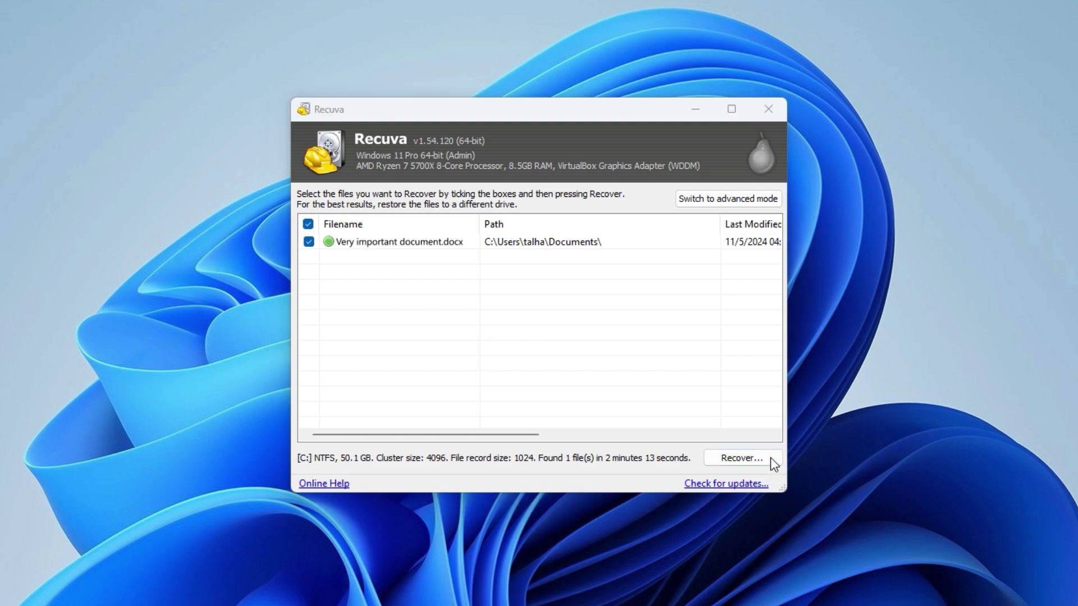
- Recover Very important document into Documents with Recuva and open the restored file in Word
{"action": "left_click", "coordinate": [762, 459]}
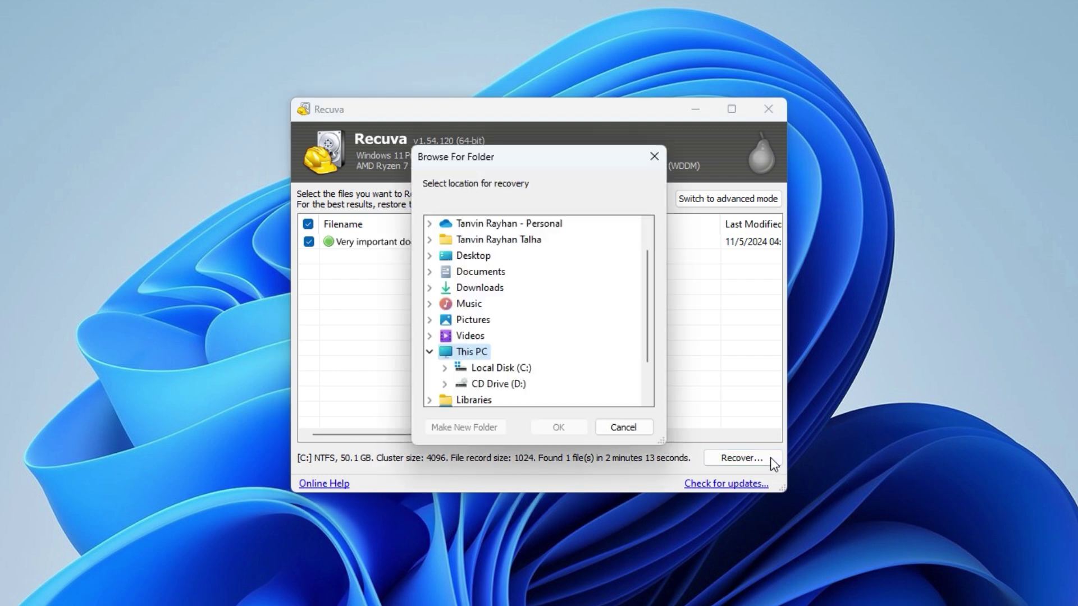
{"action": "left_click", "coordinate": [499, 274]}
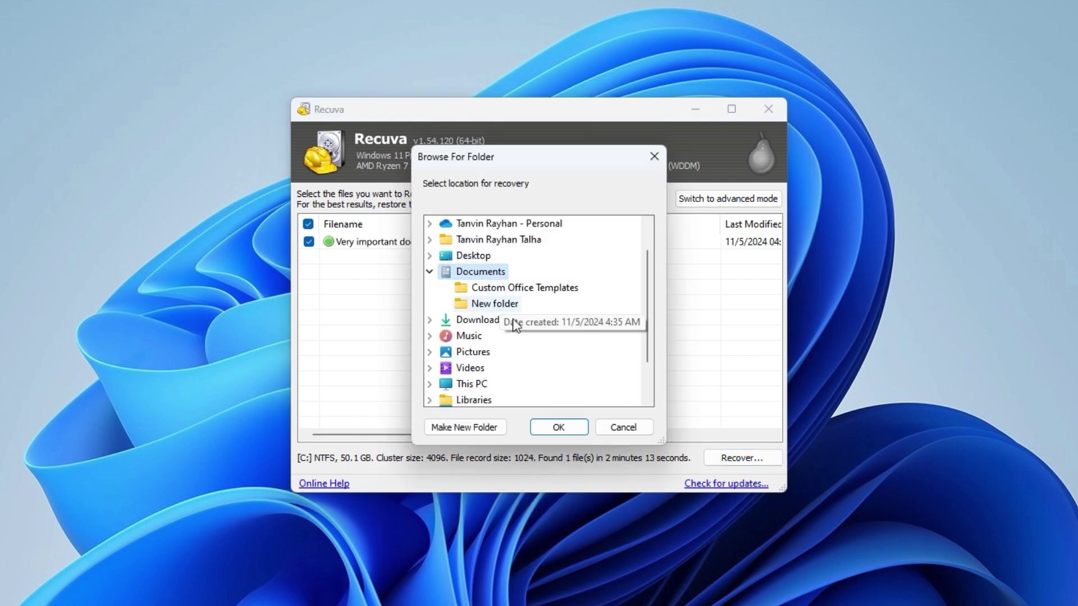
{"action": "left_click", "coordinate": [548, 429]}
{"action": "left_click", "coordinate": [589, 339]}
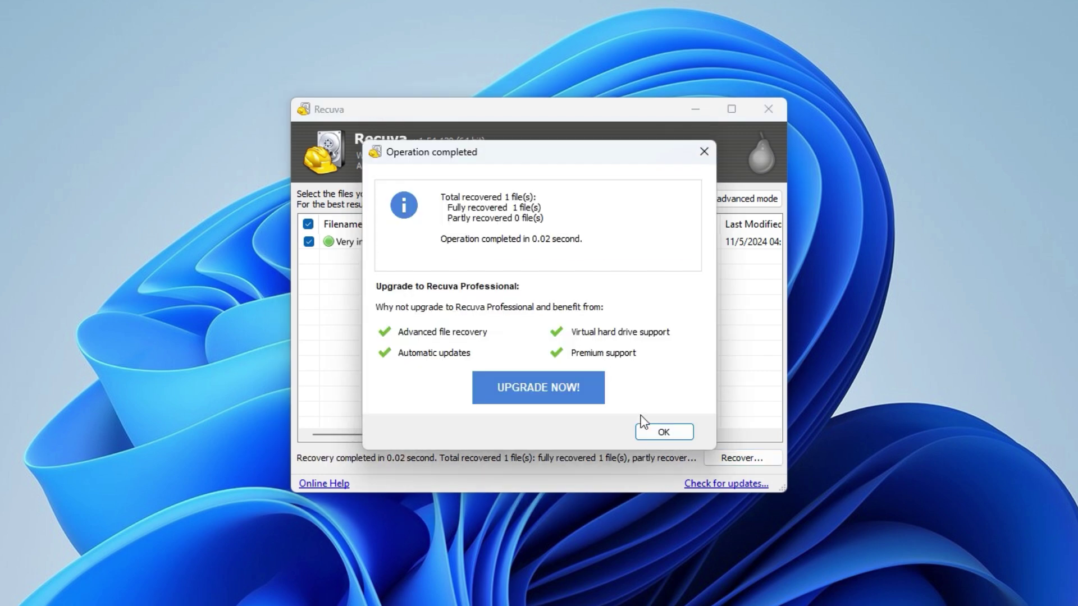
{"action": "left_click", "coordinate": [662, 432]}
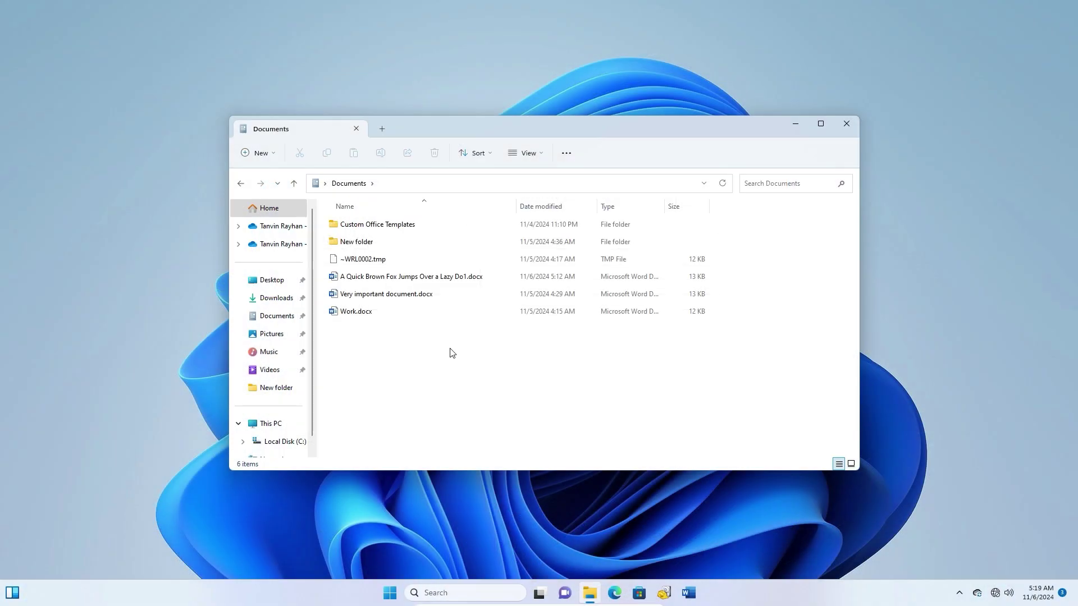
{"action": "double_click", "coordinate": [411, 294]}
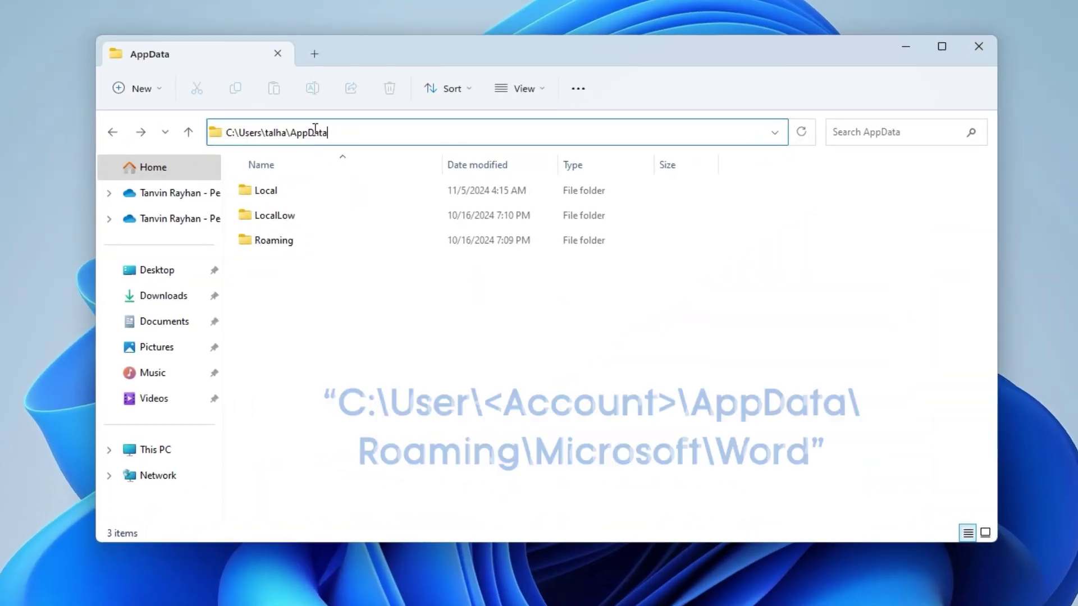
- Browse AppData\Roaming\Microsoft\Word to the Quick Brown Fox autosave folder and open its draft in Word
{"action": "double_click", "coordinate": [285, 242]}
{"action": "double_click", "coordinate": [282, 218]}
{"action": "scroll", "coordinate": [281, 217], "scroll_direction": "down", "scroll_amount": 1}
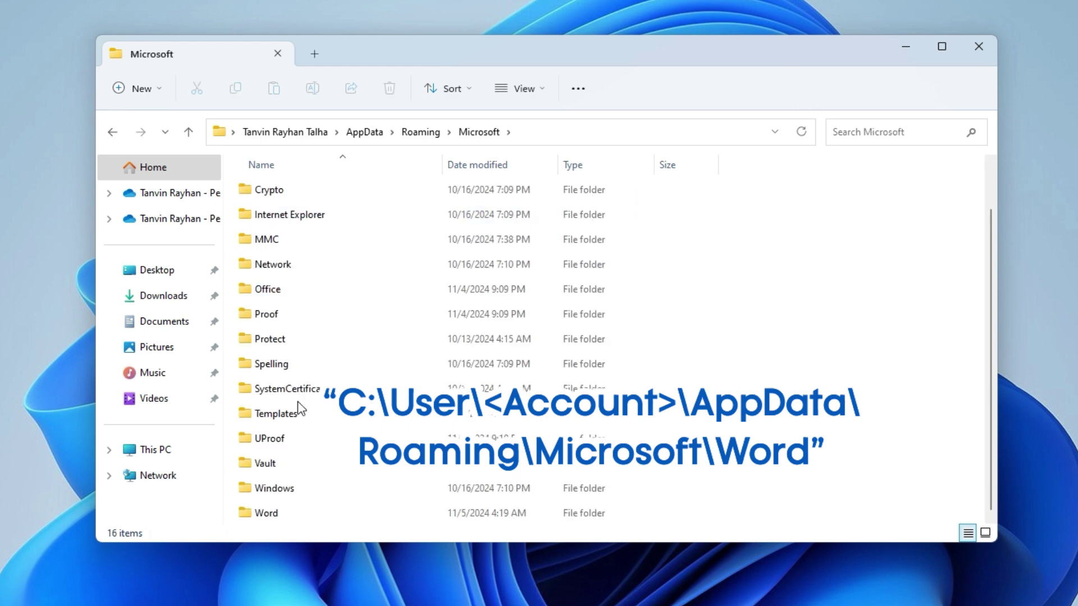
{"action": "double_click", "coordinate": [274, 513]}
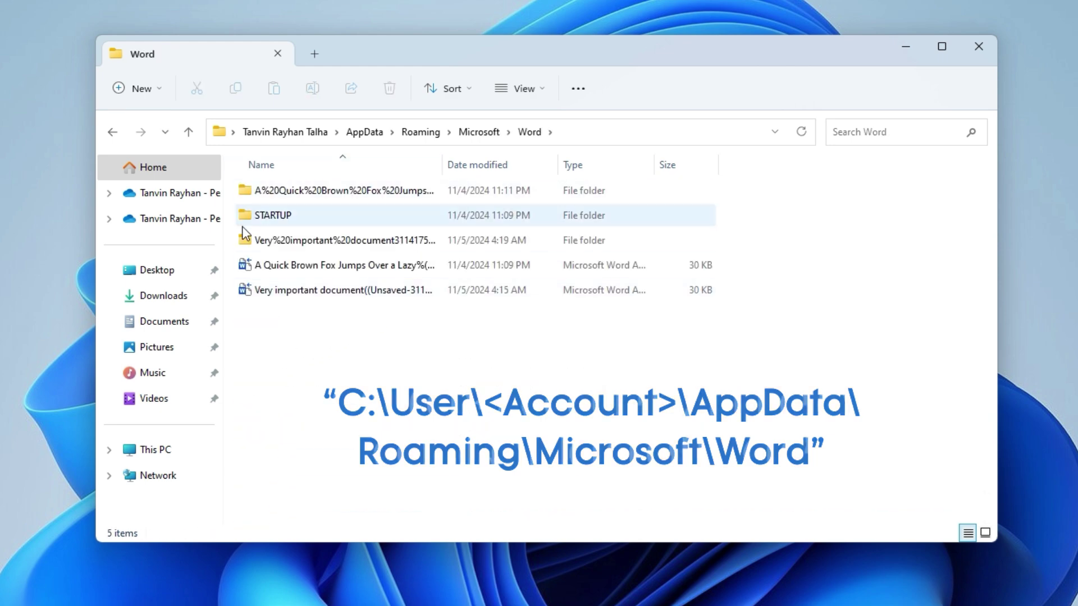
{"action": "double_click", "coordinate": [344, 240]}
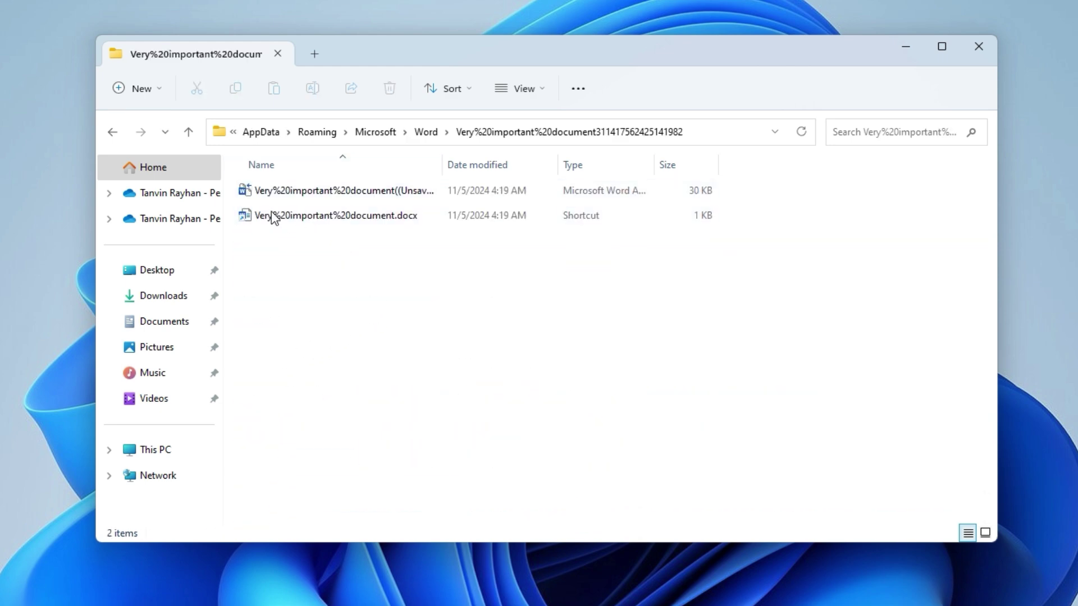
{"action": "left_click", "coordinate": [117, 133]}
{"action": "double_click", "coordinate": [333, 195]}
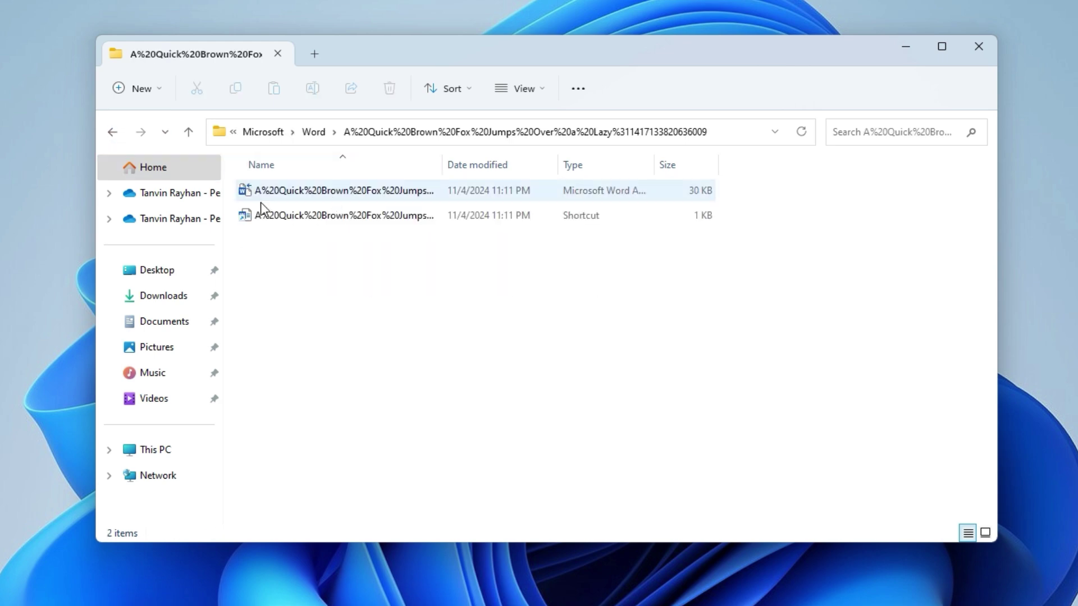
{"action": "double_click", "coordinate": [330, 193]}
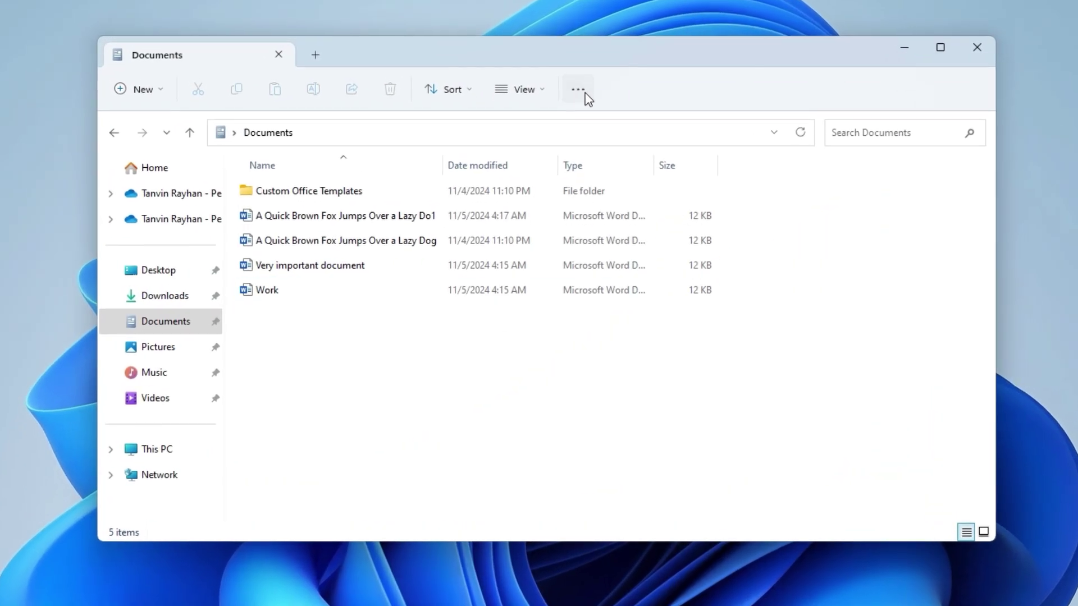
- In Folder Options, show hidden and protected system files and file extensions, accepting the warning
{"action": "left_click", "coordinate": [571, 153]}
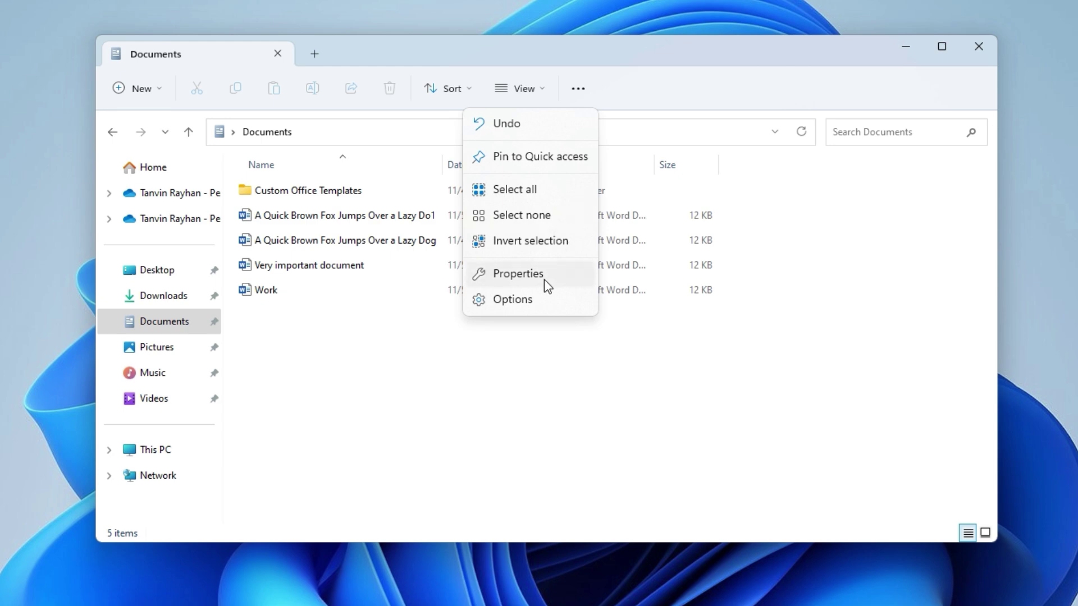
{"action": "left_click", "coordinate": [544, 295]}
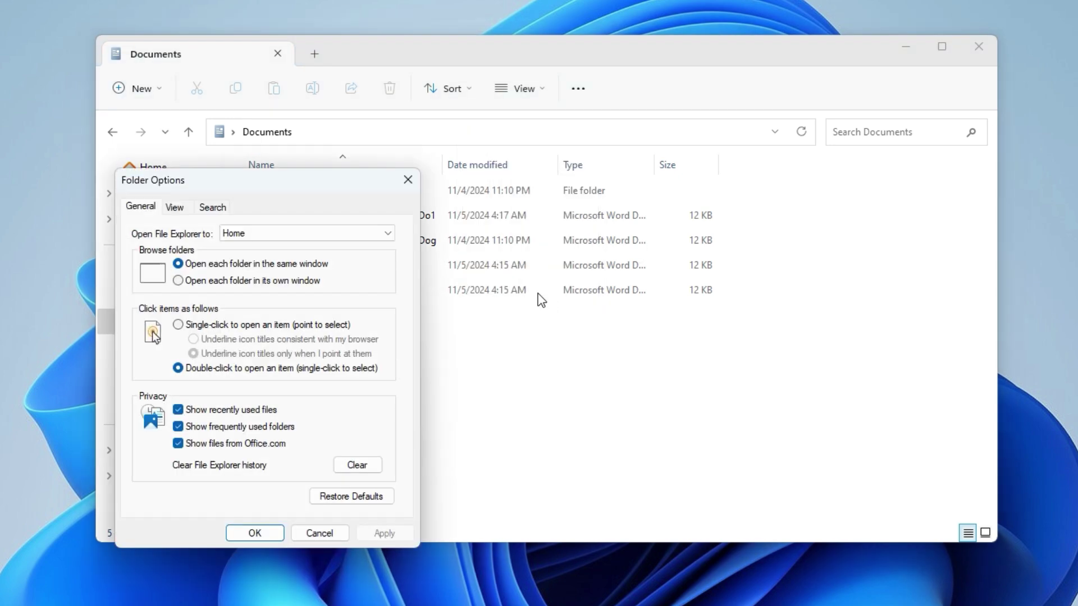
{"action": "left_click", "coordinate": [174, 207]}
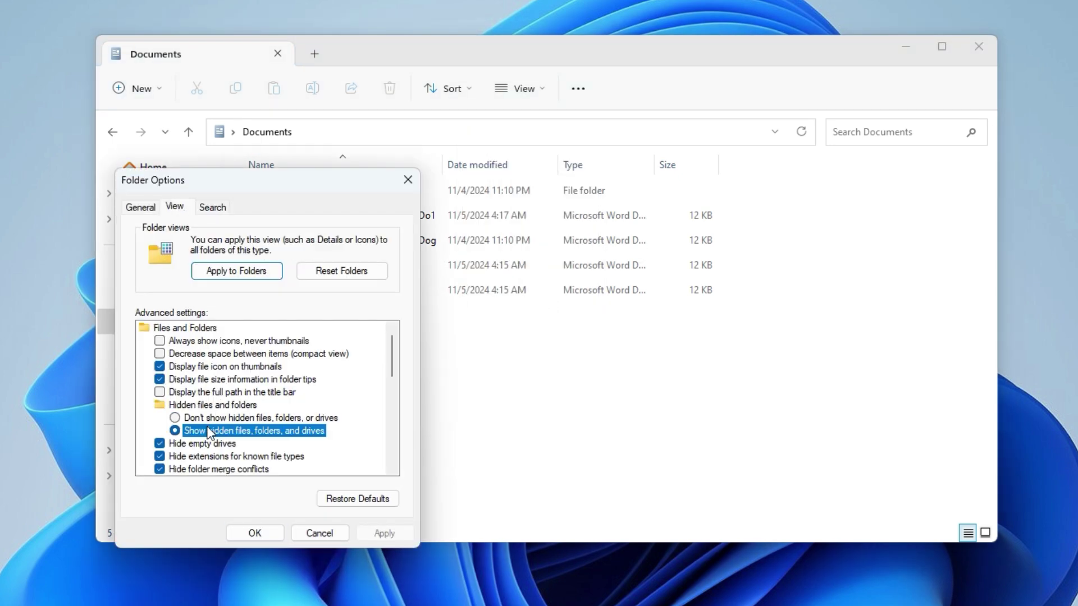
{"action": "left_click", "coordinate": [206, 443]}
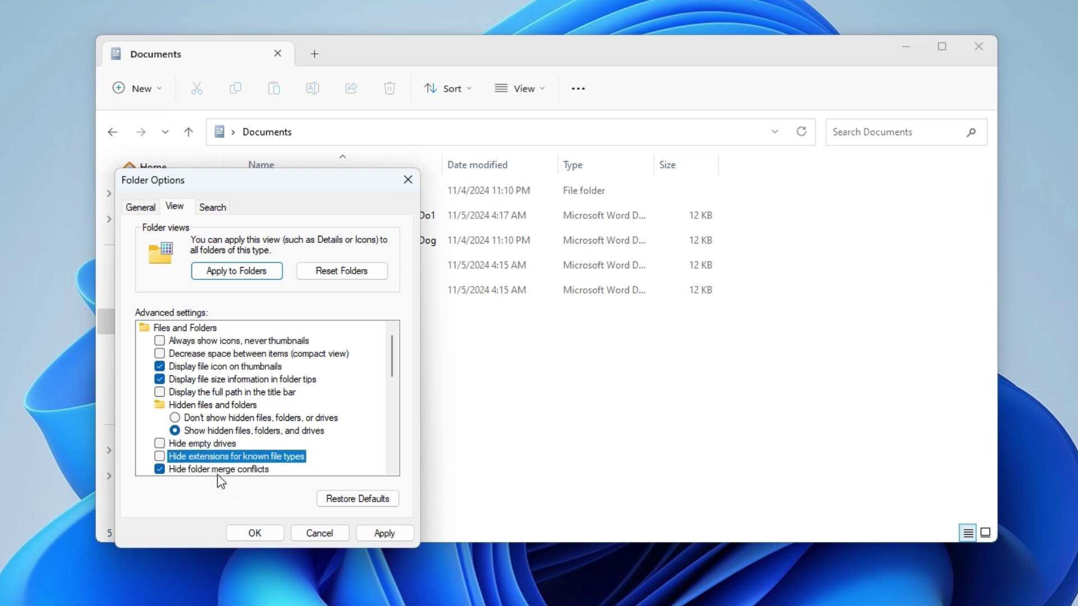
{"action": "scroll", "coordinate": [298, 452], "scroll_direction": "down", "scroll_amount": 1}
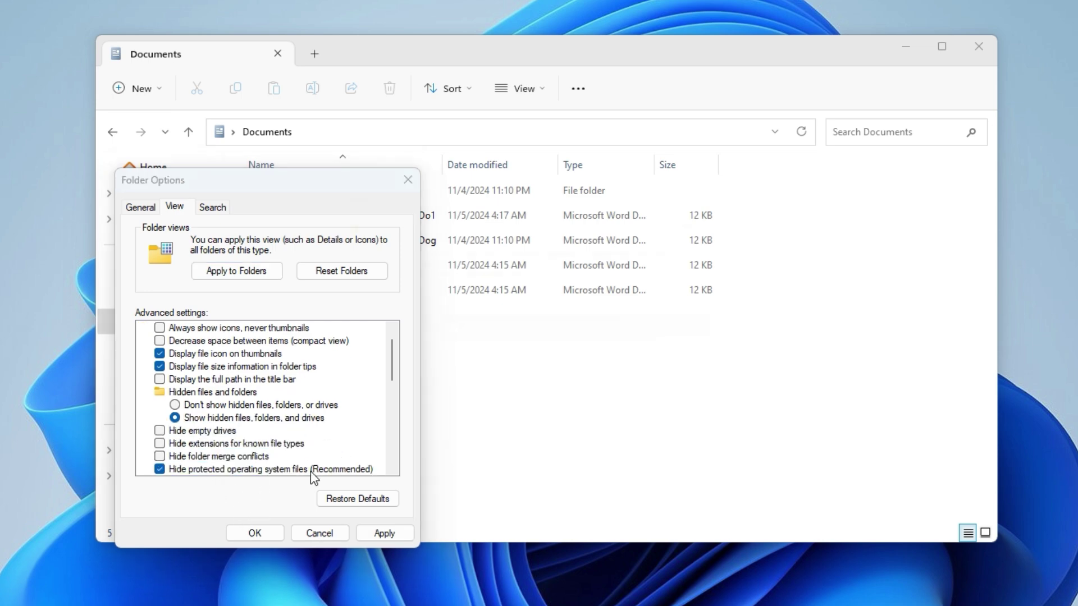
{"action": "left_click", "coordinate": [316, 470]}
{"action": "left_click", "coordinate": [655, 317]}
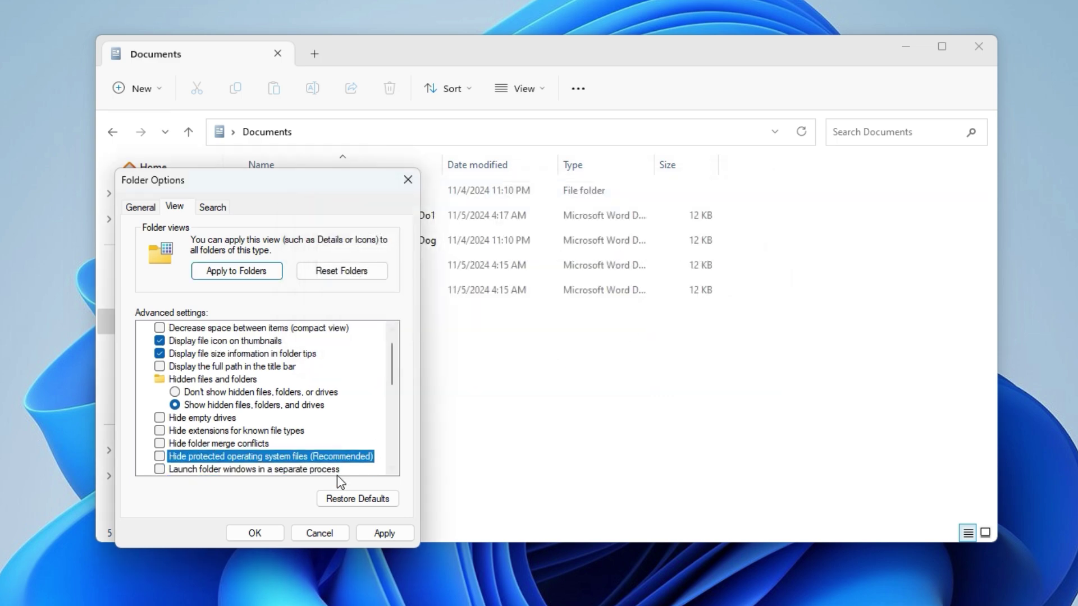
{"action": "left_click", "coordinate": [271, 532]}
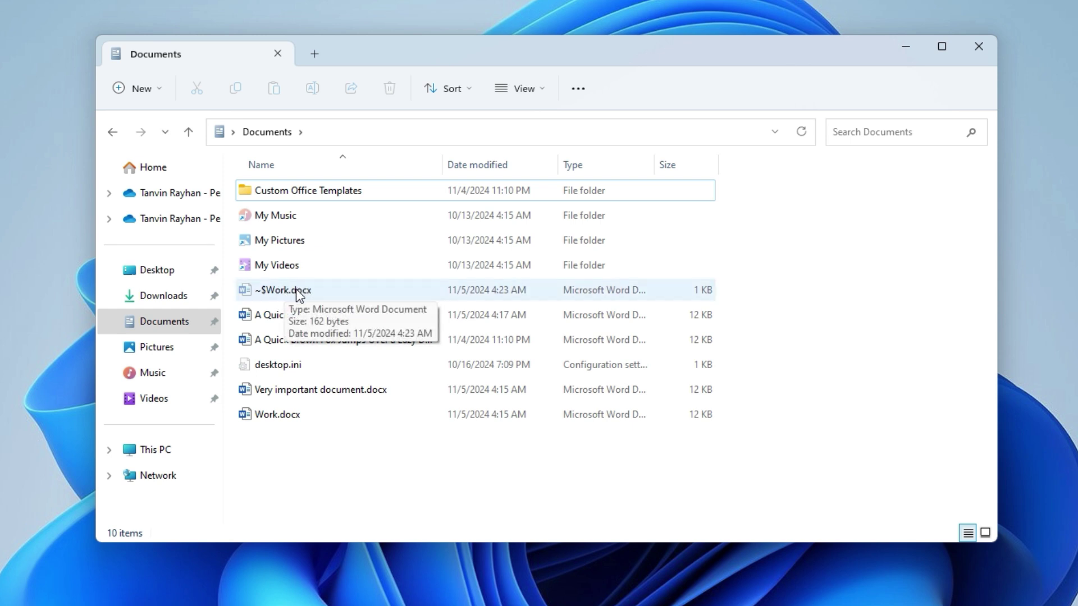
- Open the hidden ~$Work.docx temp file, accept content recovery and dismiss the error so Work.docx opens
{"action": "left_click", "coordinate": [298, 293]}
{"action": "double_click", "coordinate": [298, 293]}
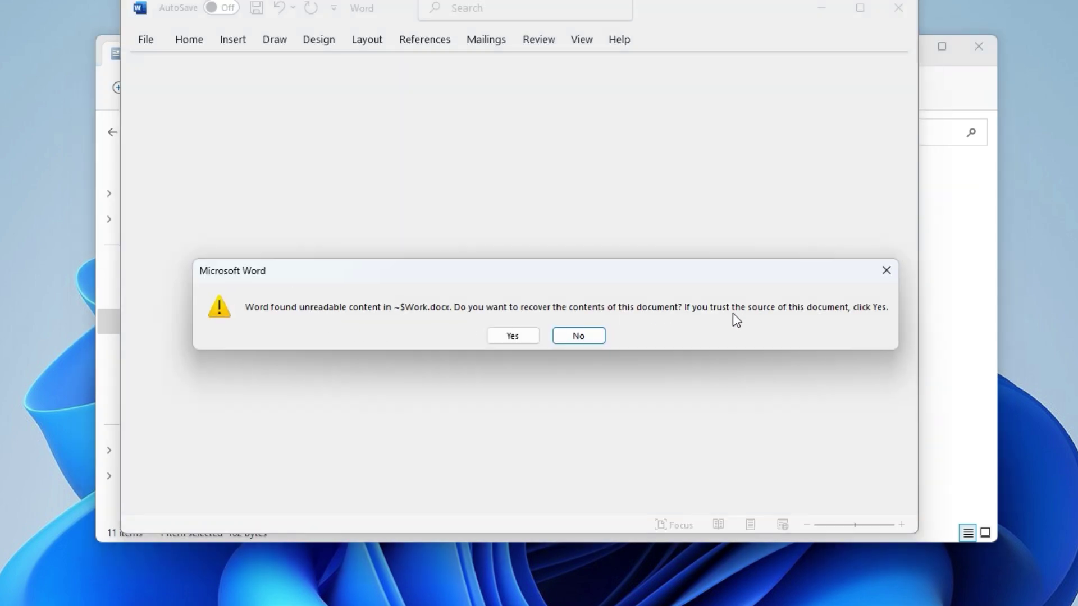
{"action": "left_click", "coordinate": [512, 336]}
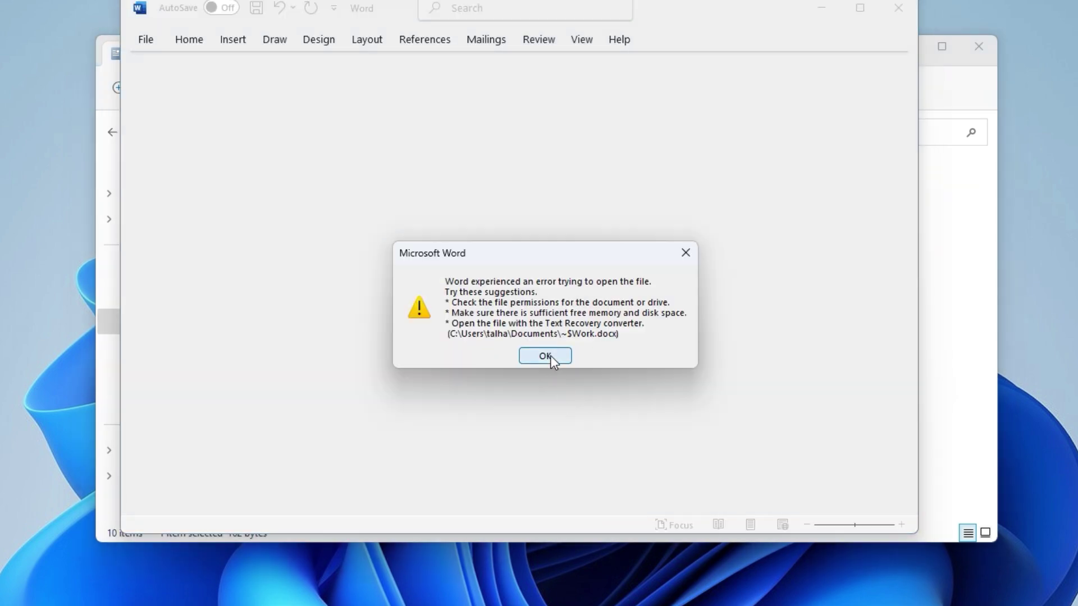
{"action": "left_click", "coordinate": [550, 353]}
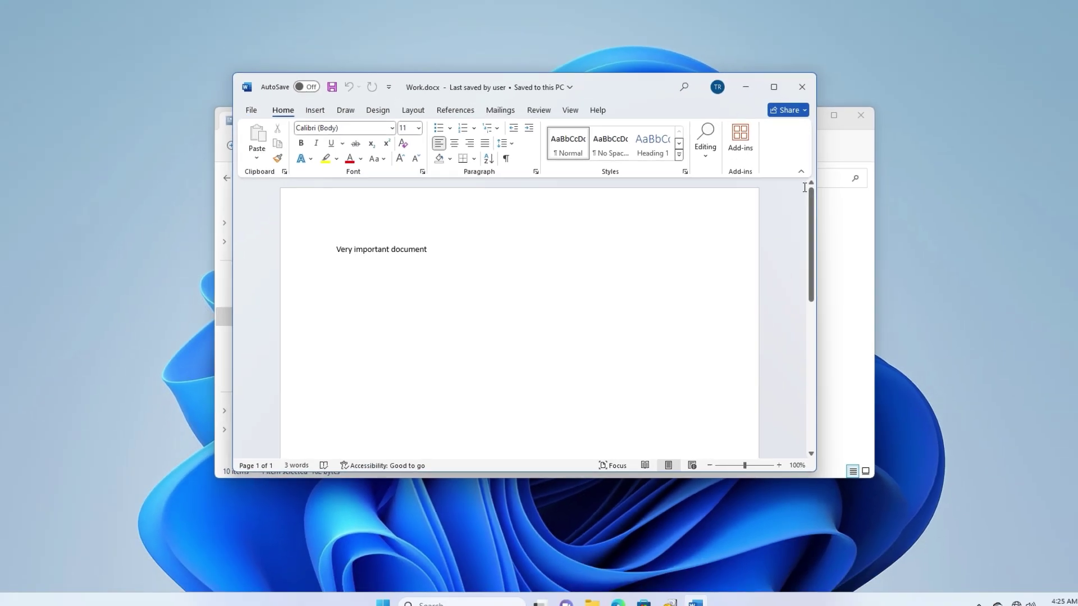